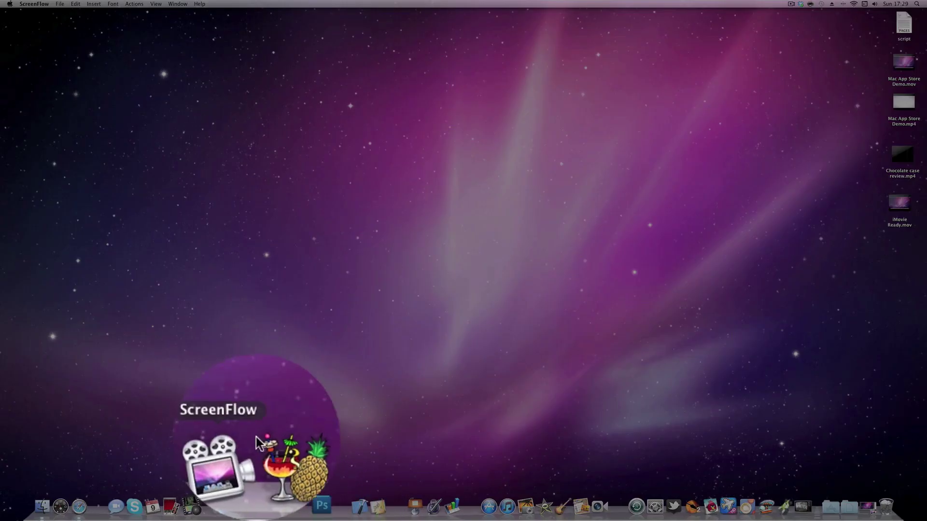
Launch HandBrake and load Mac App Store Demo.mov from the Desktop as the source
left_click(246, 503)
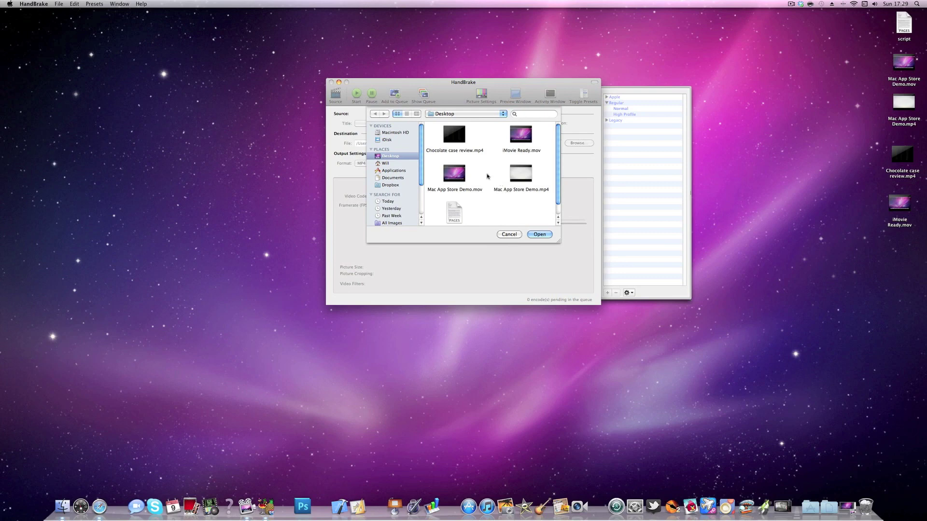
left_click(461, 173)
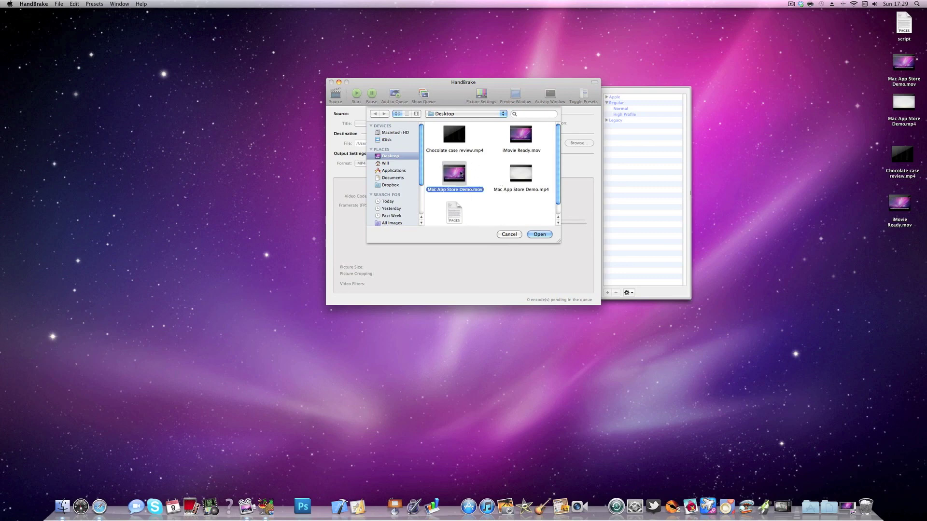
left_click(542, 237)
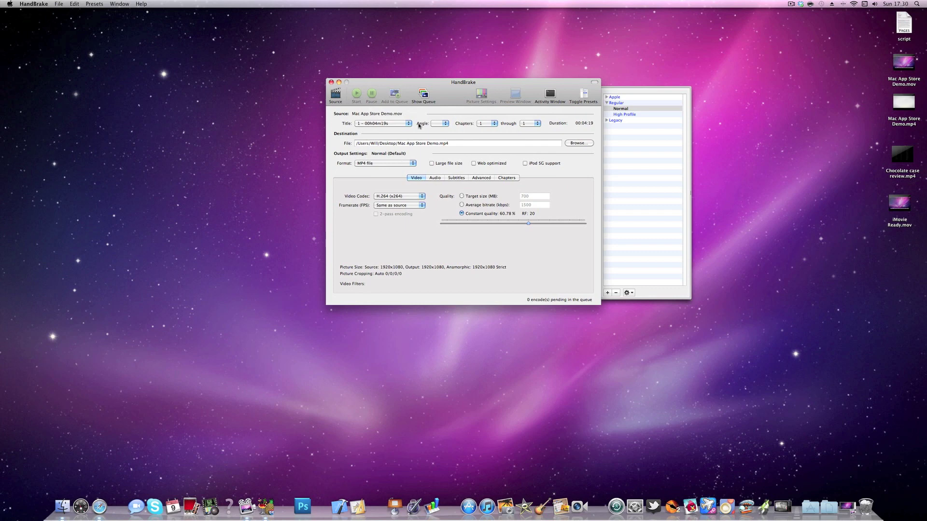
Switch video quality to Target size (MB) and select the 700 value for replacement
left_click(470, 196)
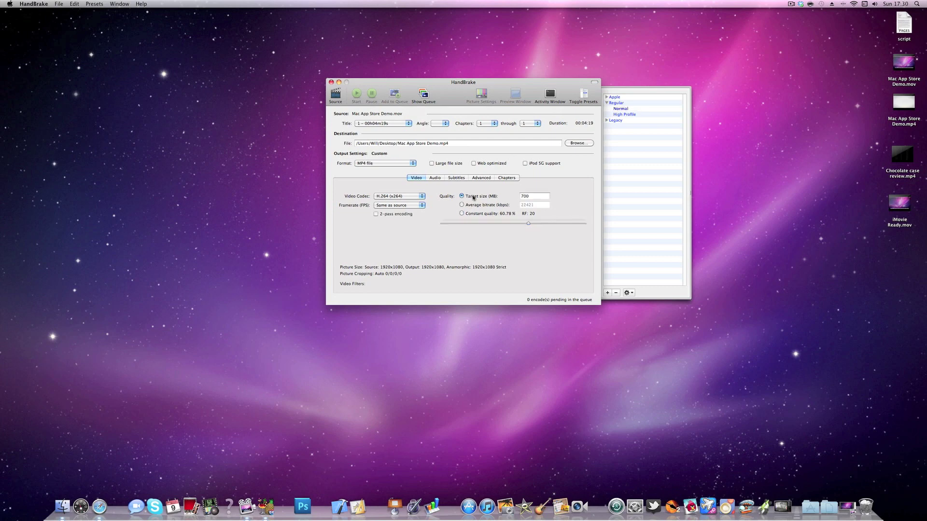
left_click(535, 197)
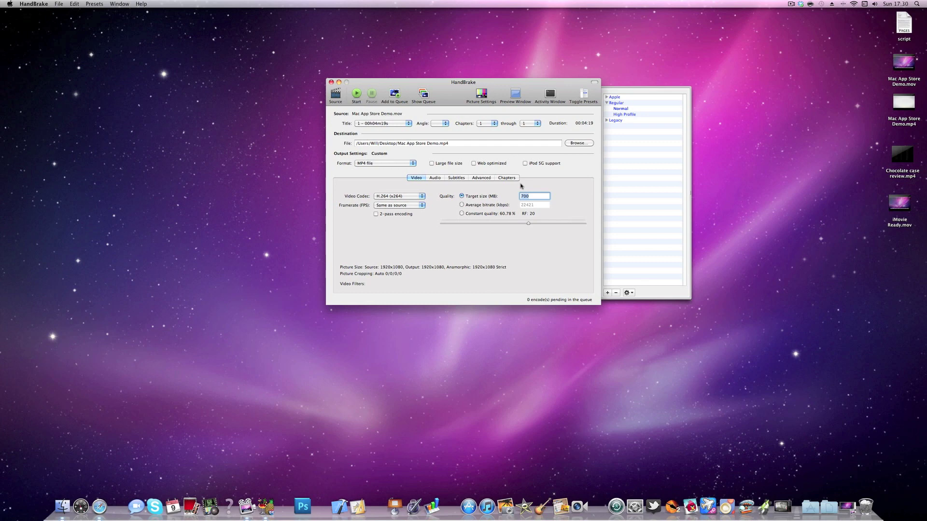
right_click(905, 62)
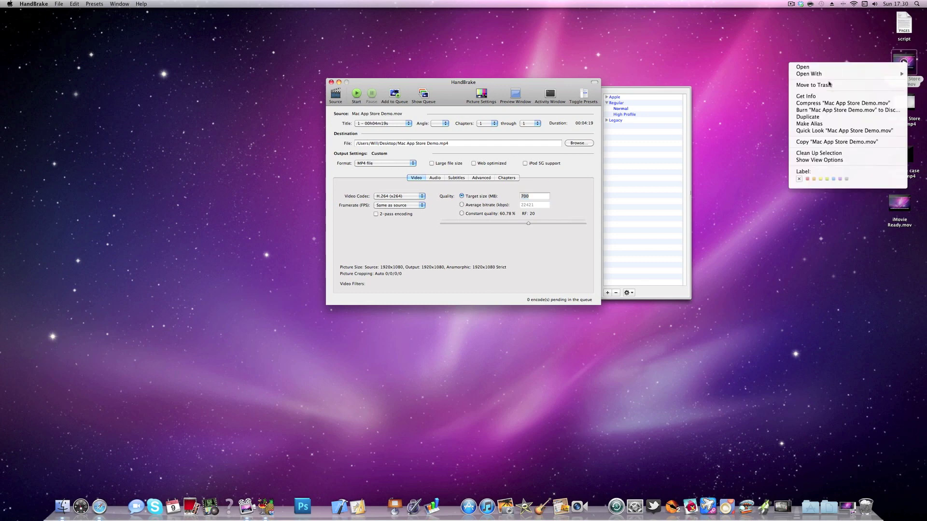
left_click(814, 96)
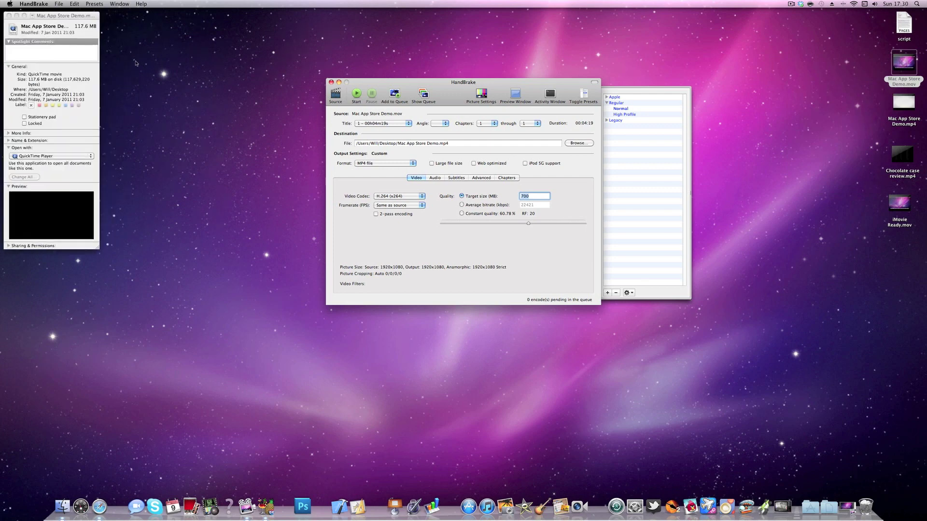
left_click(72, 27)
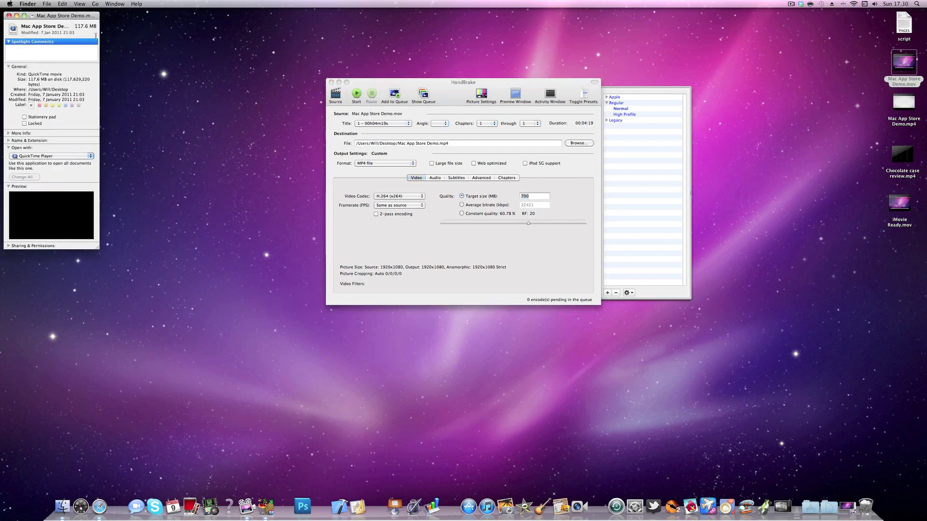
left_click_drag(52, 16, 85, 20)
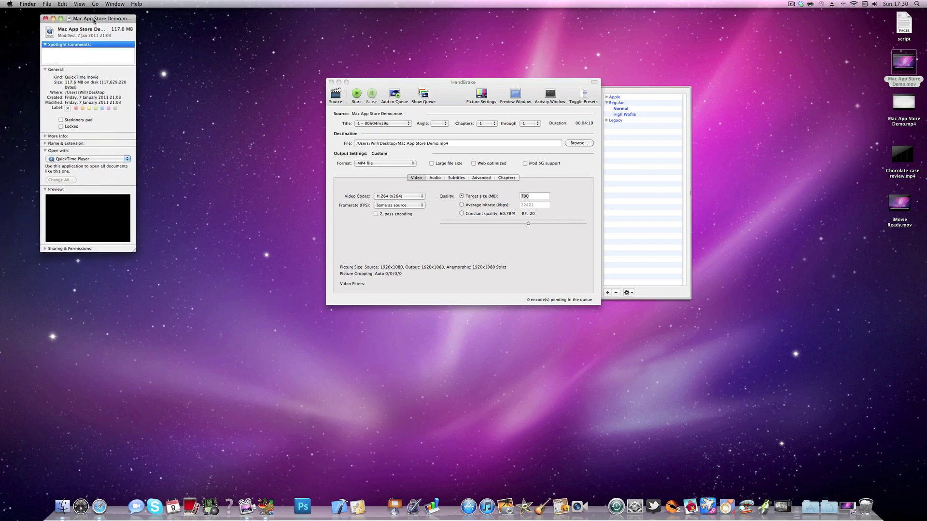
left_click(43, 18)
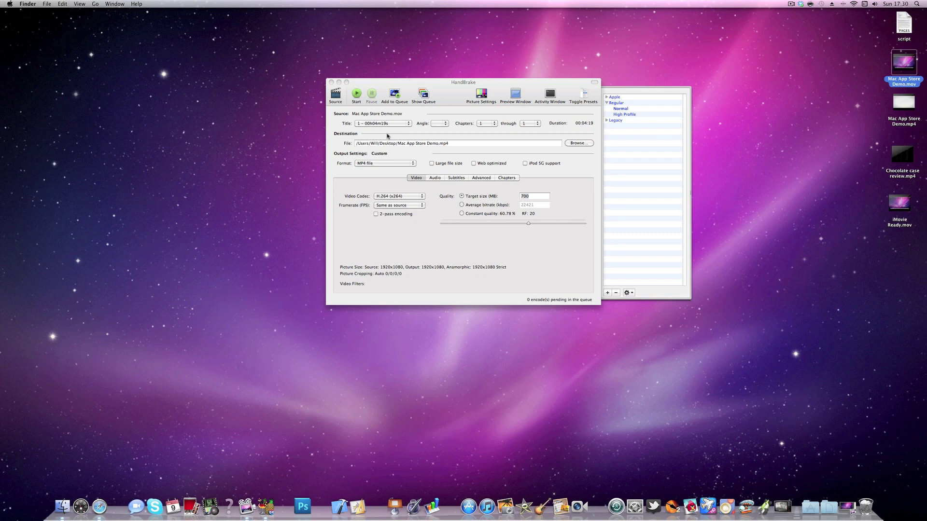
left_click(535, 196)
Set the target size to 20 MB and encode, overwriting the existing Mac App Store Demo.mp4
key("BackSpace")
key("BackSpace")
key("BackSpace")
type("20")
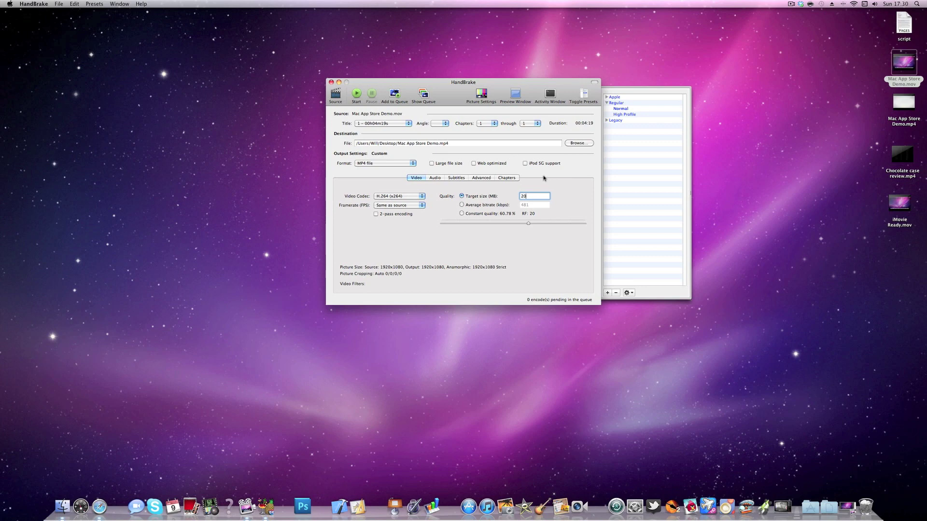
left_click(356, 93)
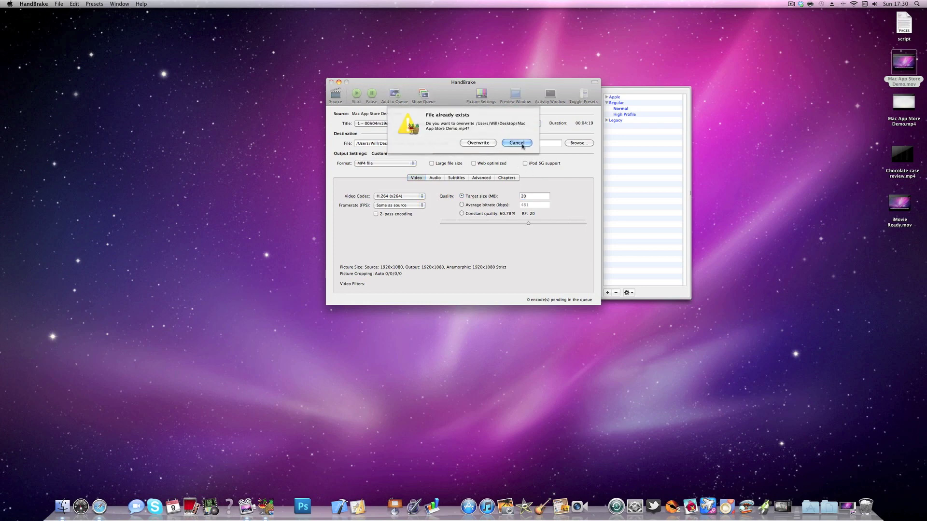
left_click(491, 143)
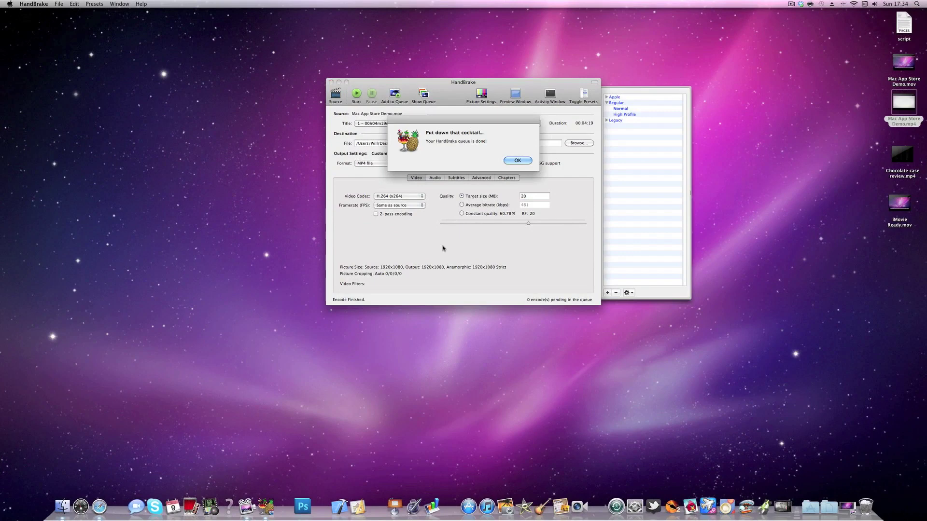
Dismiss the encode-finished notice and quit HandBrake
left_click(526, 158)
key("super+q")
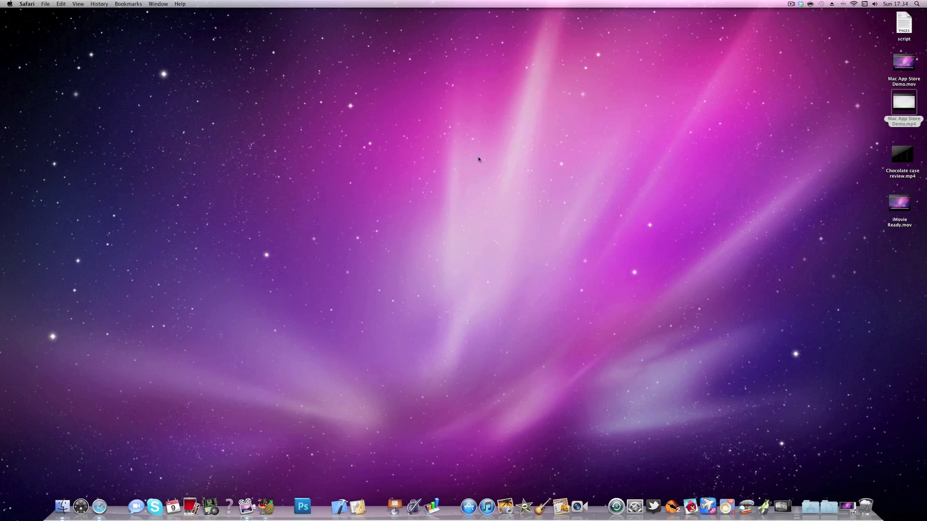
right_click(903, 111)
left_click(903, 112)
left_click(903, 102)
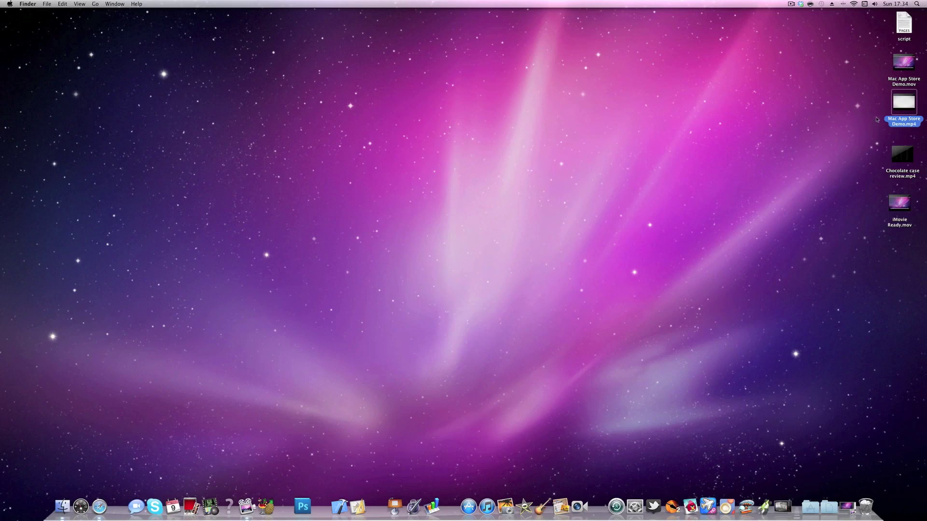
right_click(909, 102)
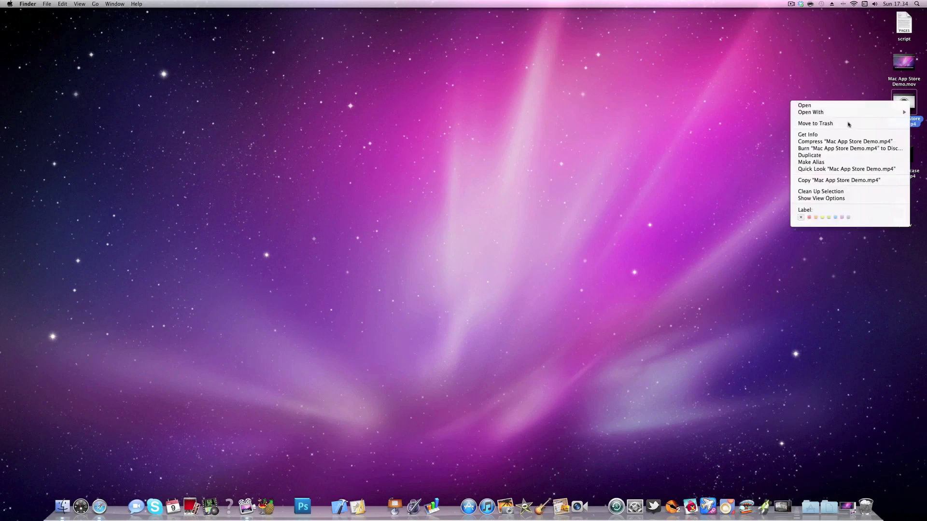
left_click(831, 135)
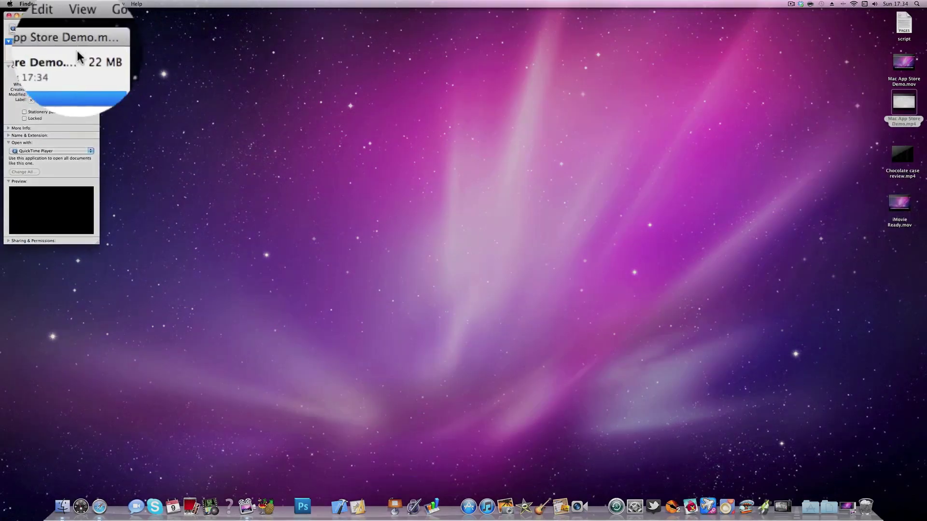
left_click_drag(78, 18, 132, 14)
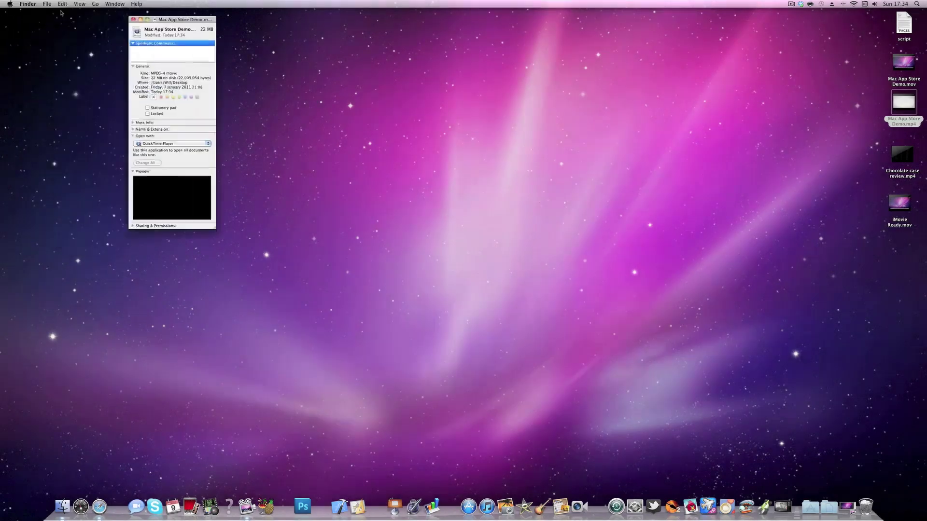
left_click(129, 18)
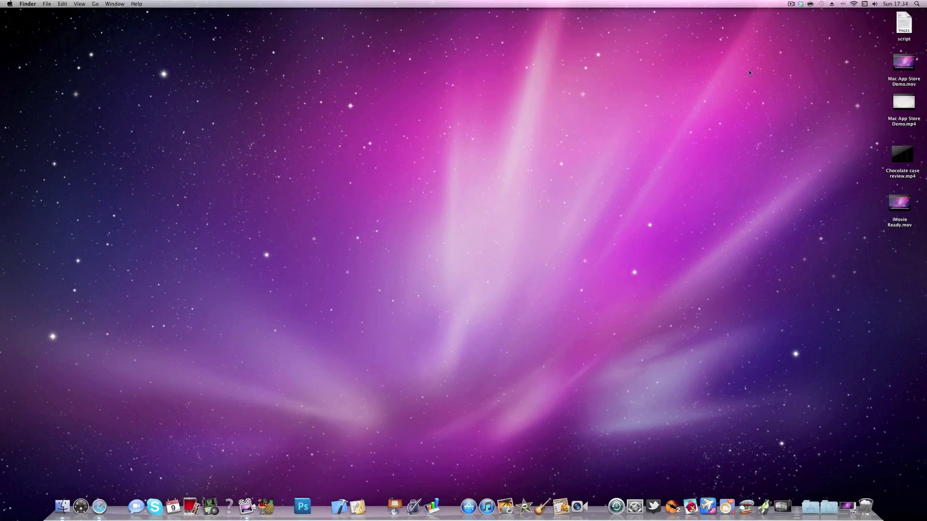
Open Mac App Store Demo.mp4 and .mov in QuickTime, shrink both players and place them side by side
double_click(894, 116)
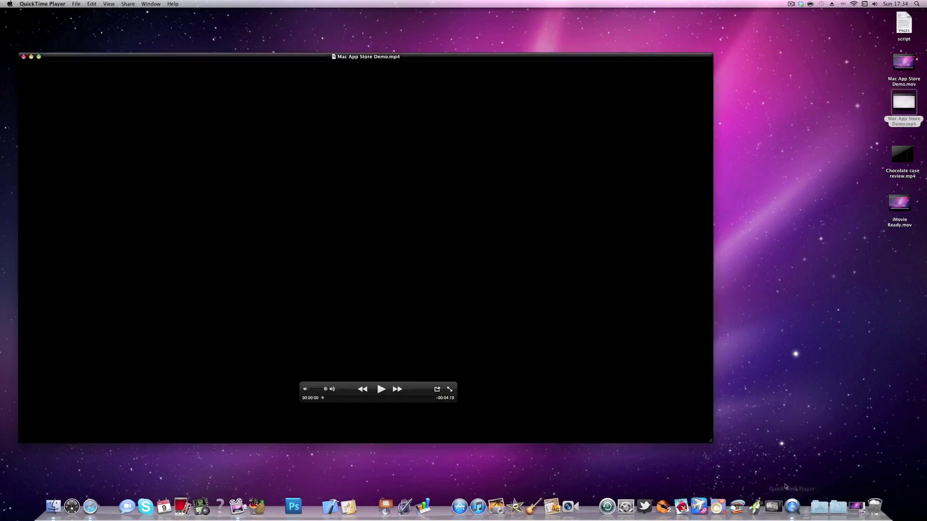
left_click_drag(709, 443, 464, 296)
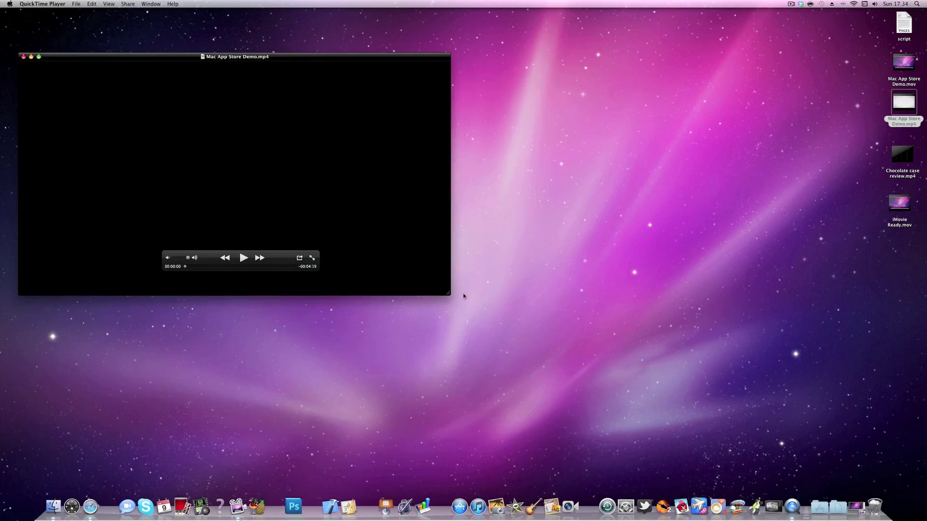
double_click(903, 63)
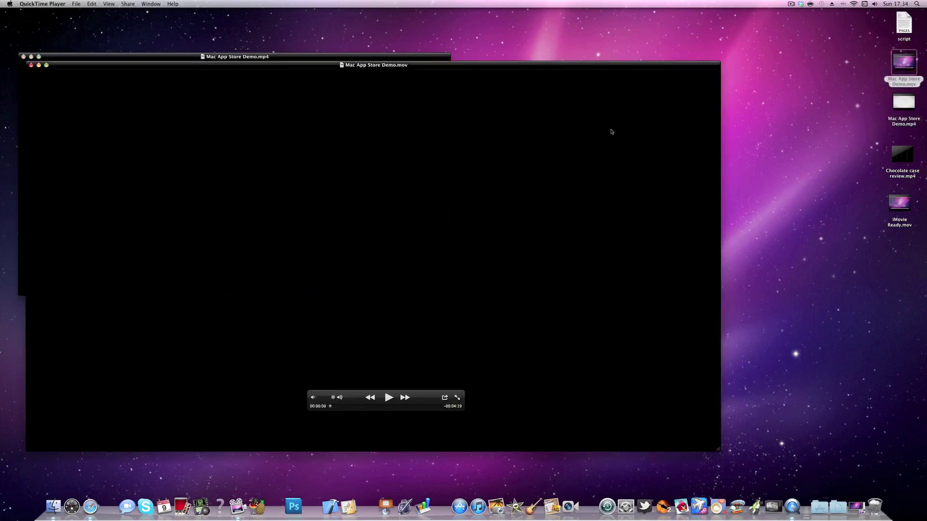
left_click_drag(719, 449, 449, 300)
left_click_drag(368, 68, 795, 64)
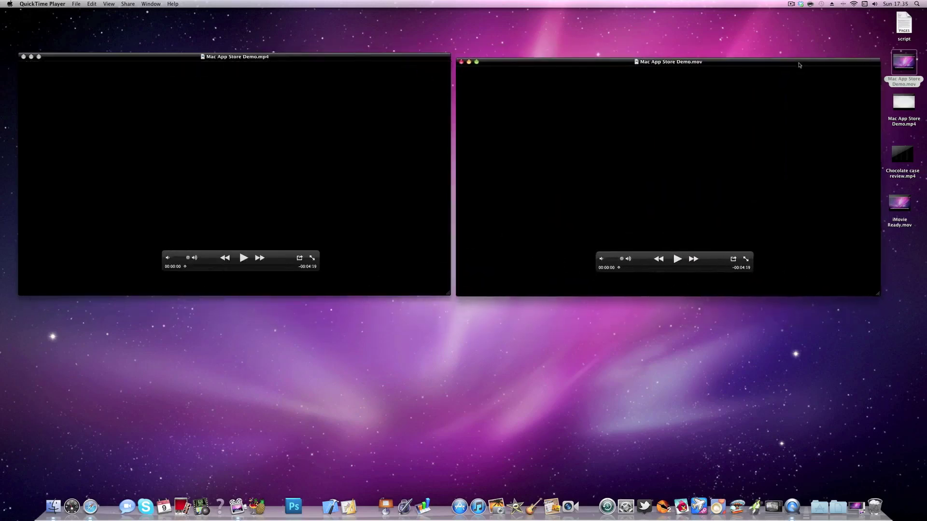
Play both the original and compressed movies together with the sound muted
left_click(675, 258)
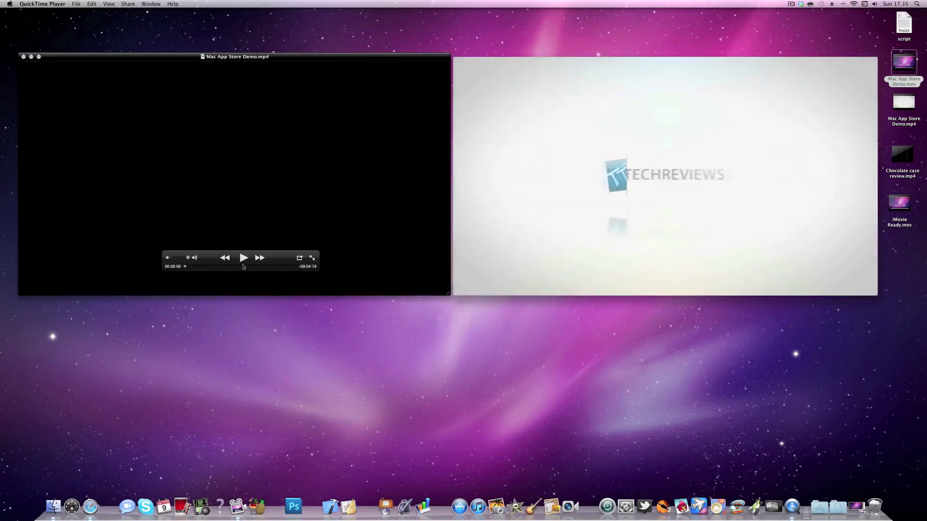
left_click(243, 258)
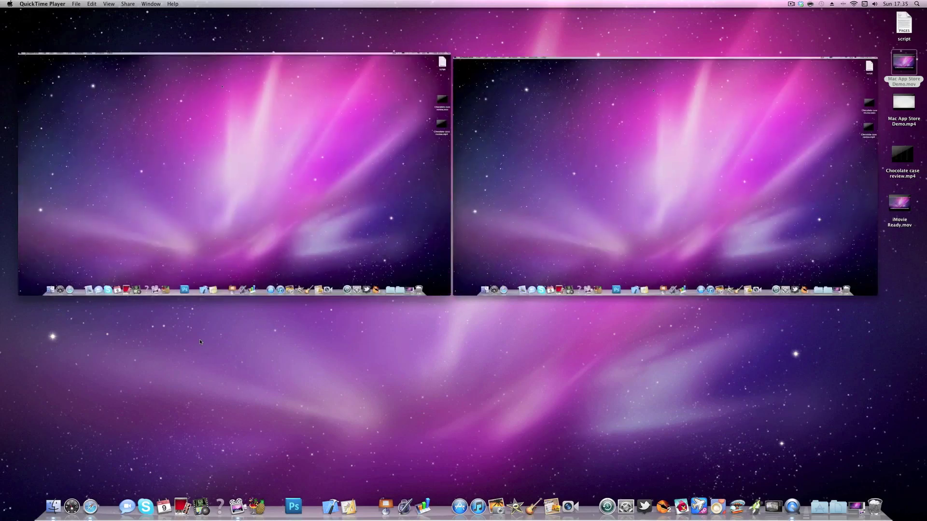
key("XF86AudioMute")
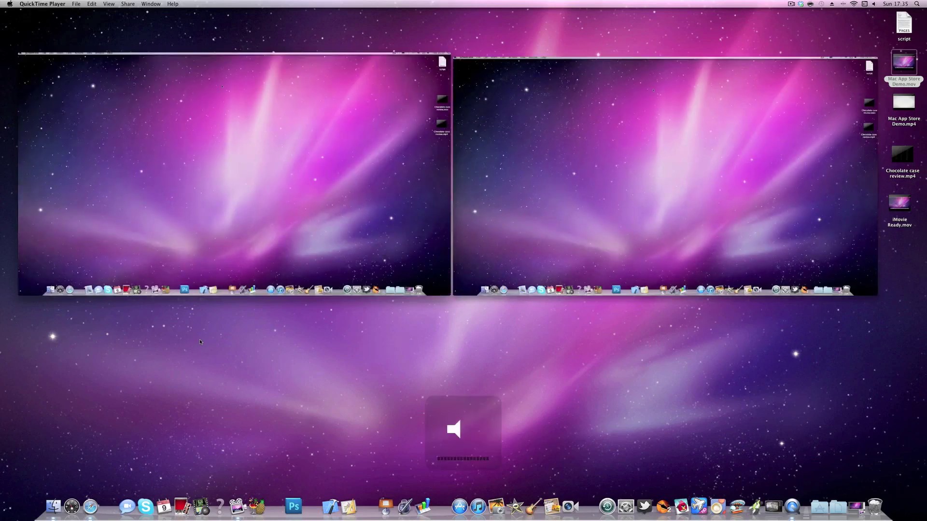